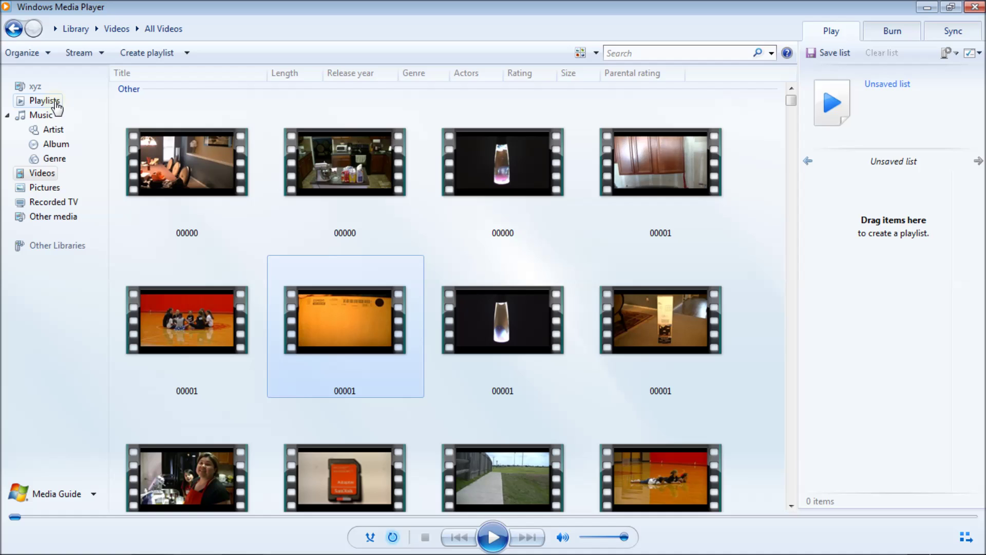
Create a new playlist named 'Test Playlist' in the Playlists library
left_click(46, 101)
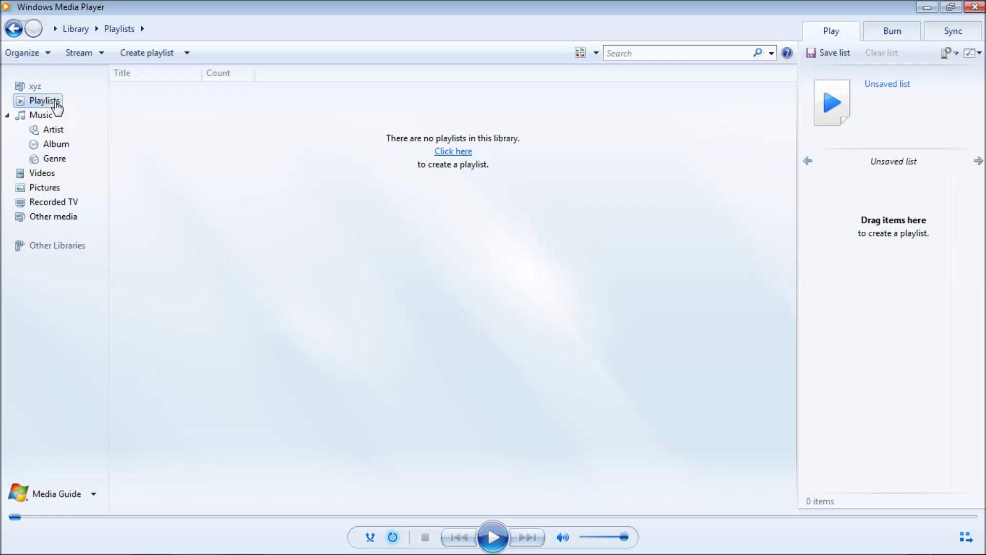
left_click(458, 155)
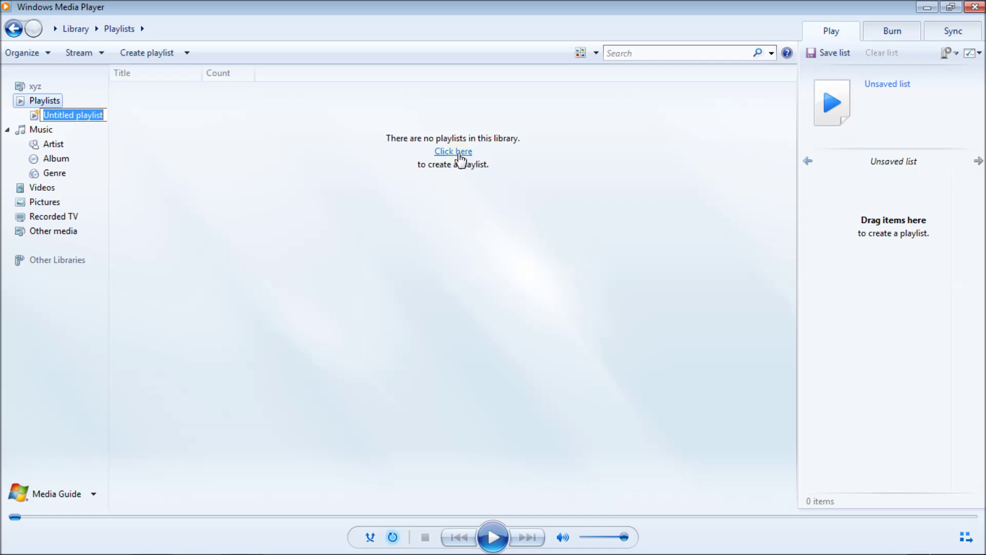
type("Test")
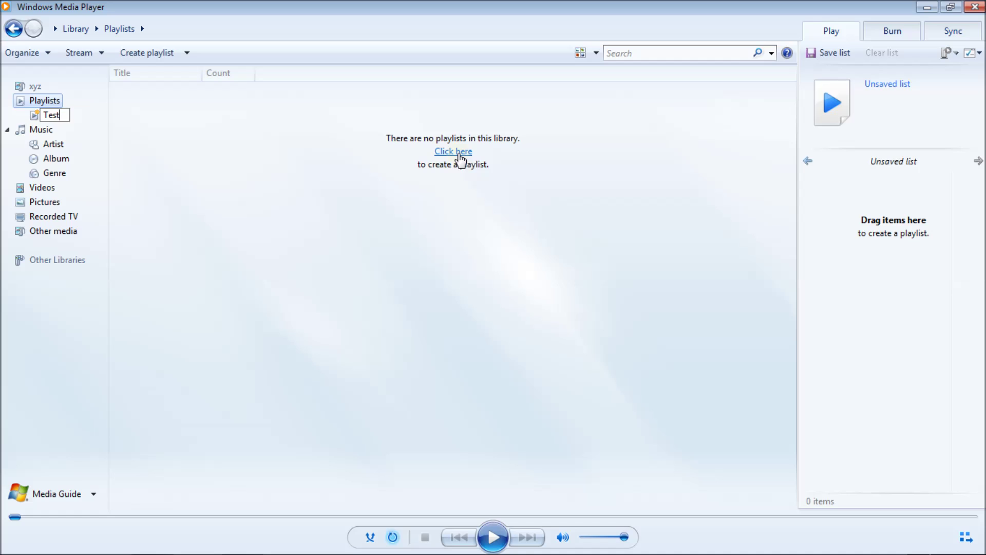
type(" Playlist")
key("Return")
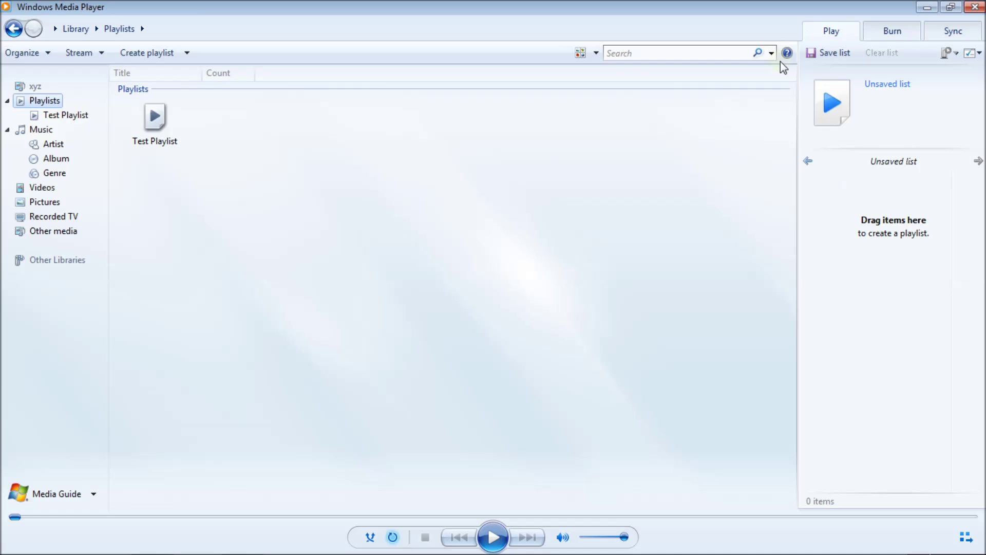
Make Test Playlist the list being built and show all music in the library
left_click(78, 116)
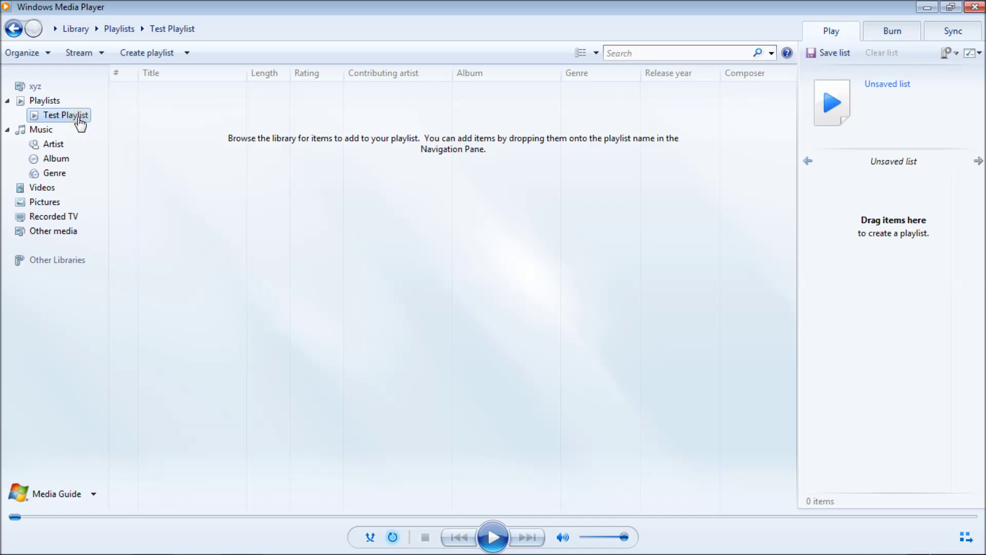
left_click(80, 119)
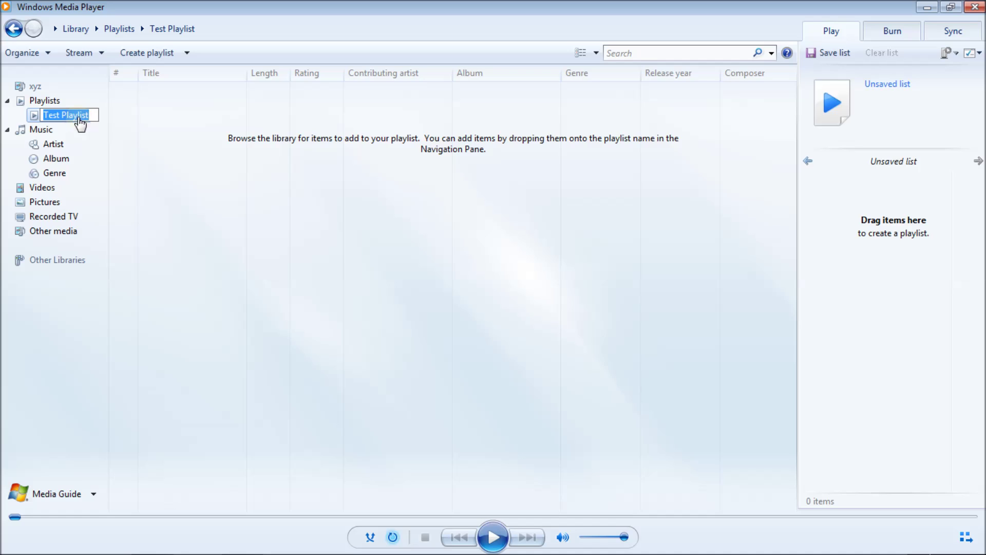
left_click(34, 121)
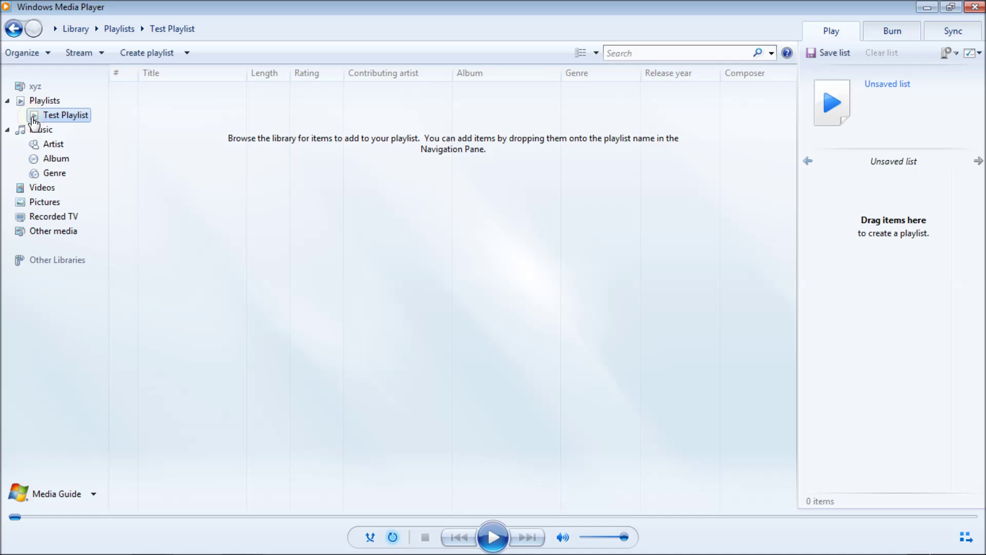
double_click(34, 121)
left_click(36, 130)
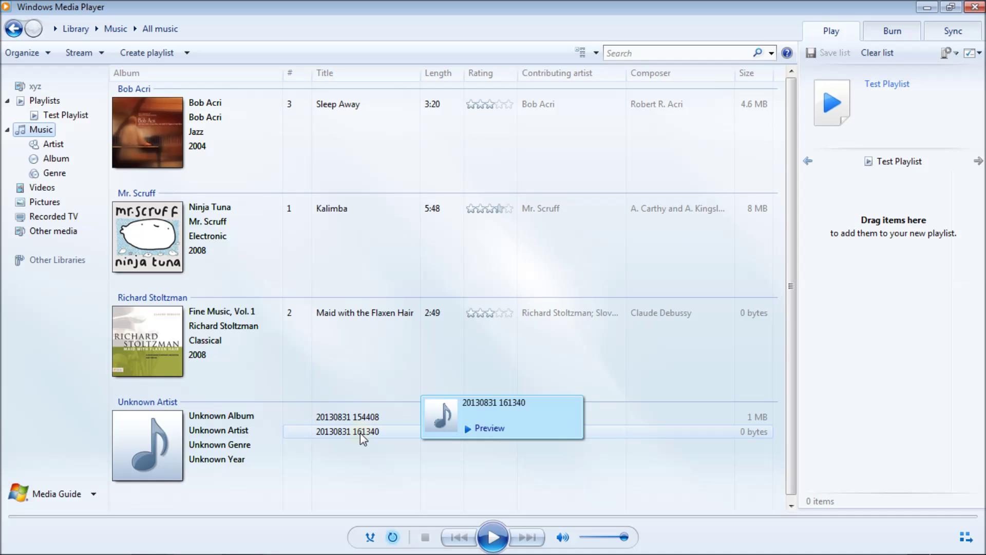
mouse_move(361, 420)
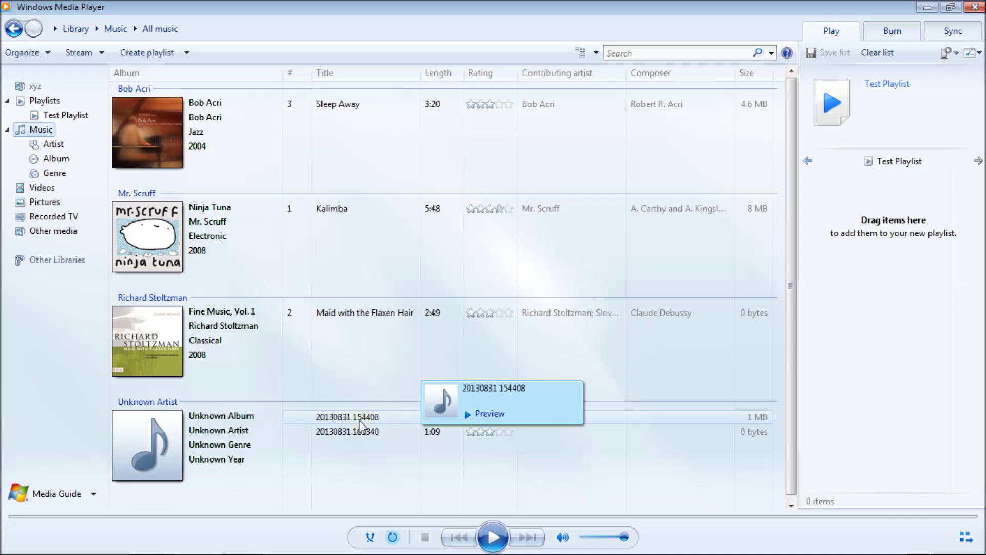
left_click_drag(362, 426, 898, 307)
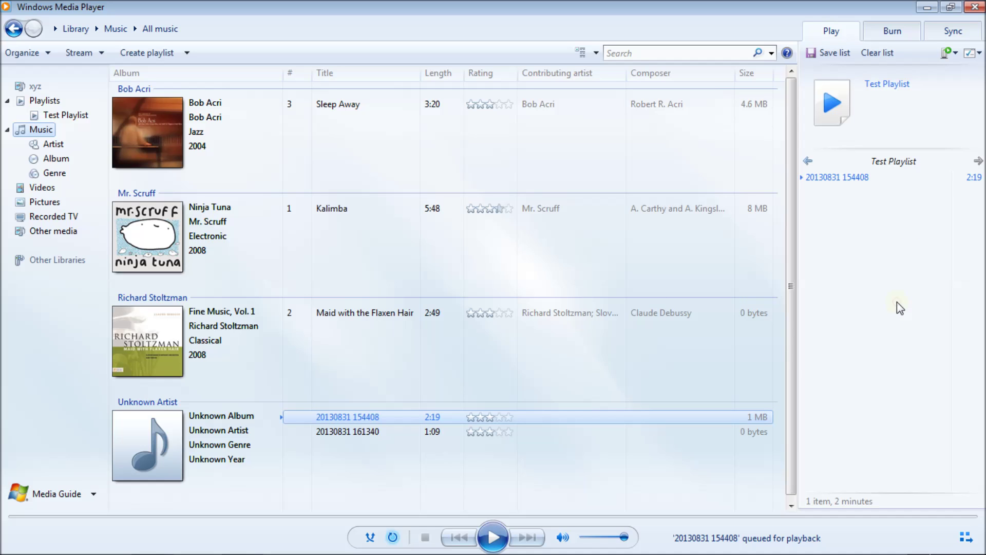
left_click_drag(377, 435, 917, 263)
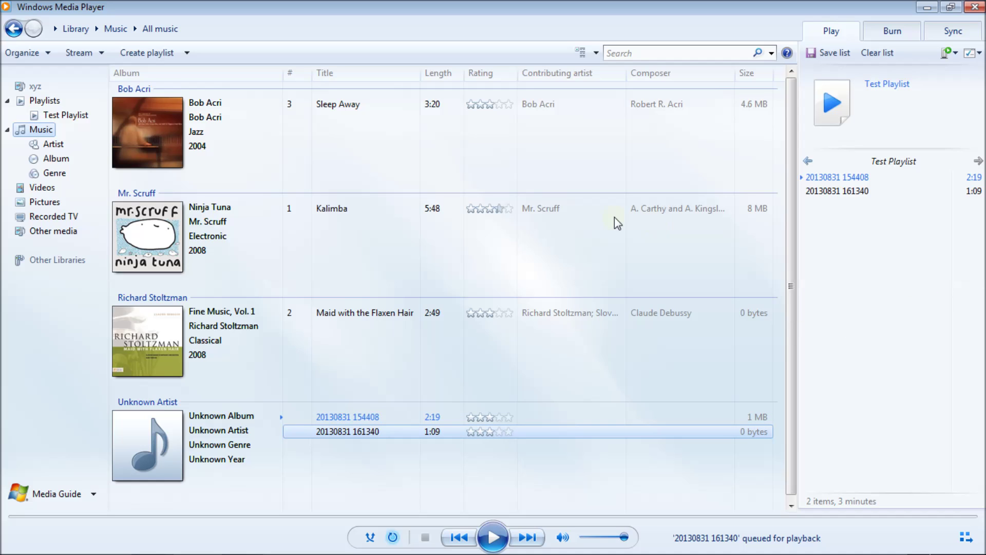
left_click(54, 193)
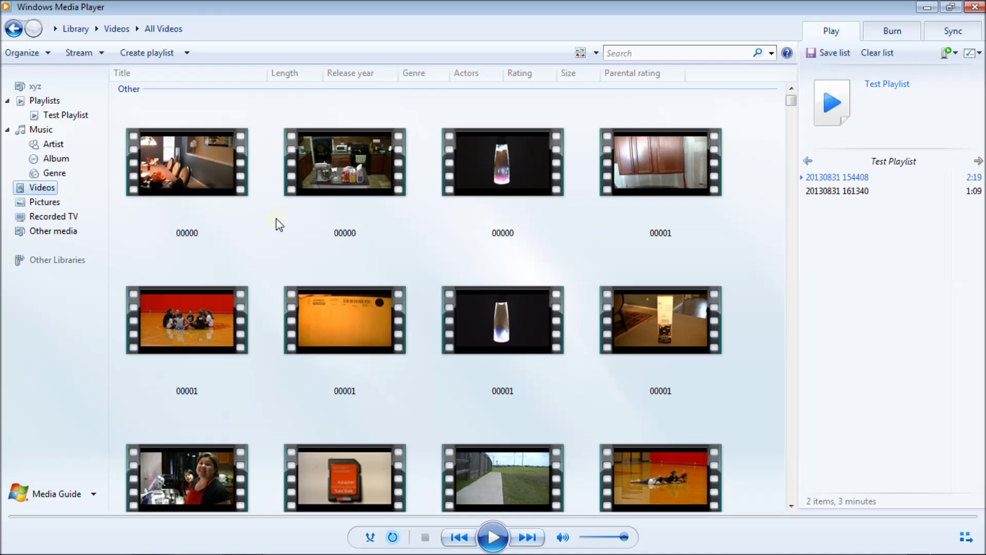
Add the orange 00001 video to Test Playlist and switch the video library to Details view
left_click_drag(359, 328, 898, 292)
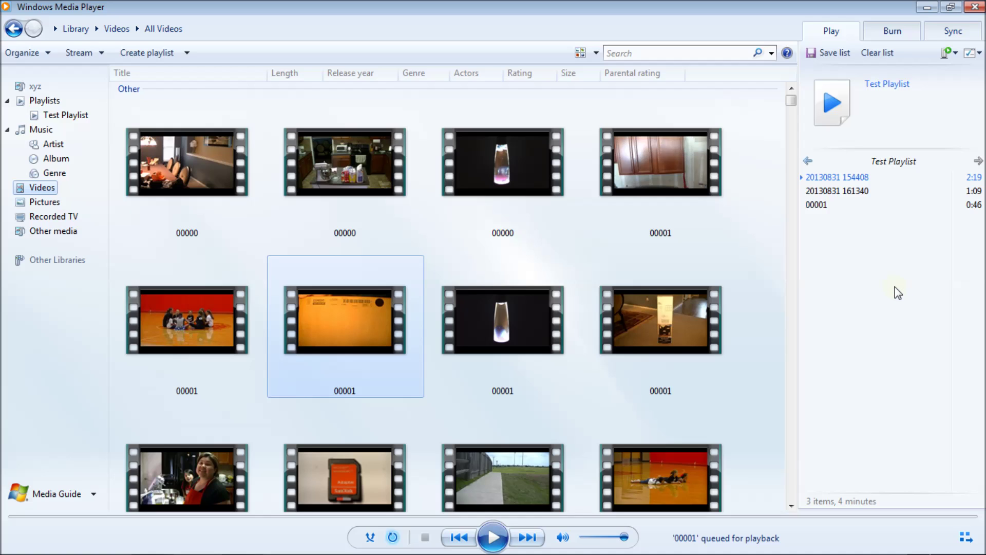
left_click(596, 54)
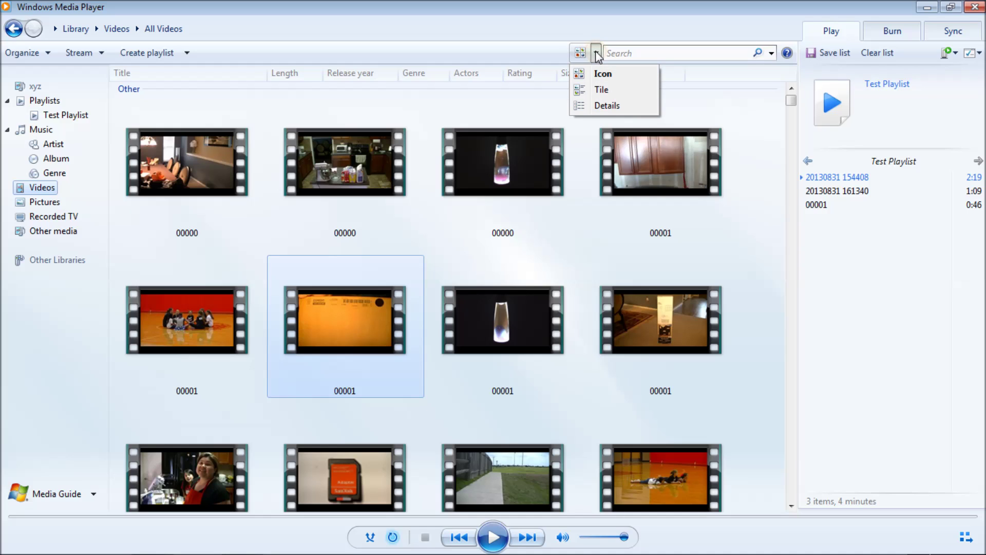
left_click(595, 106)
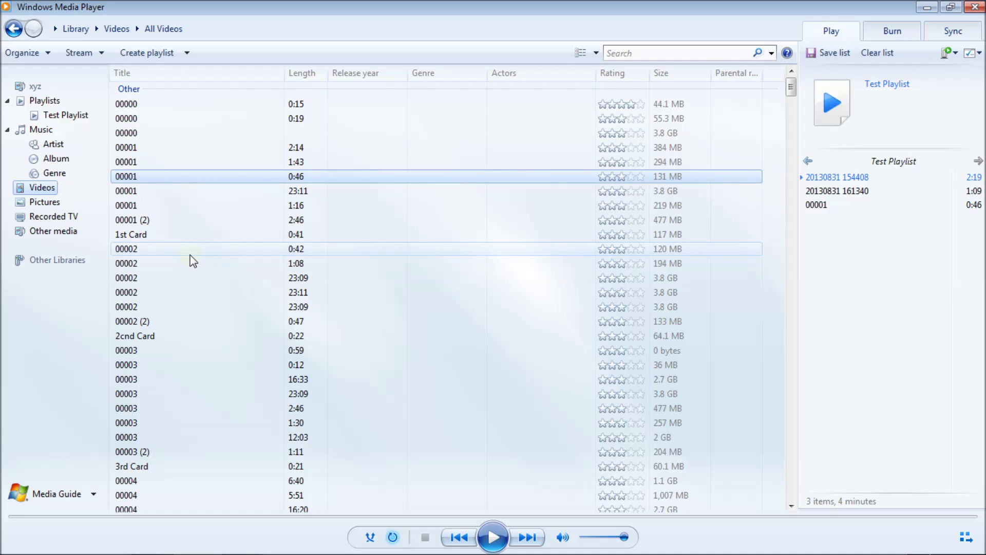
right_click(171, 236)
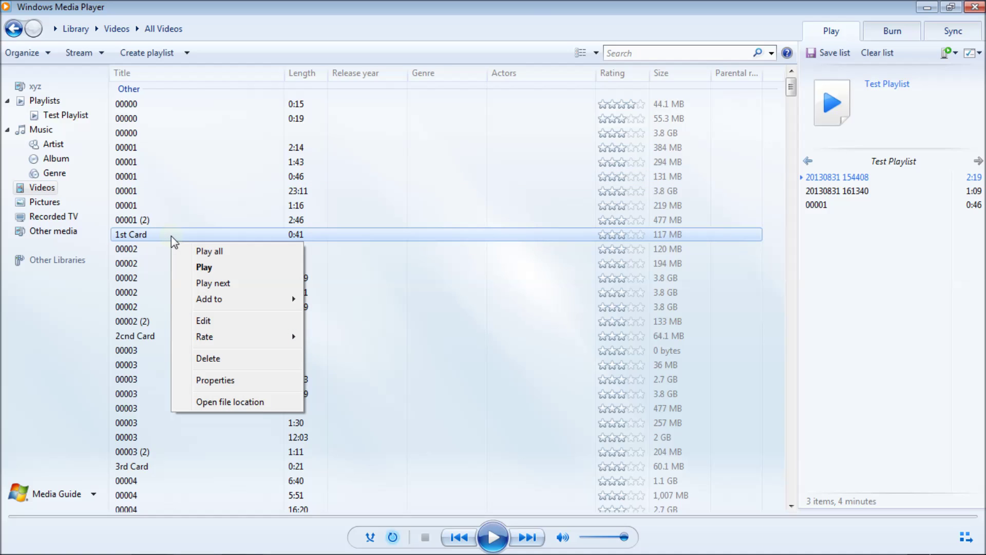
left_click(217, 382)
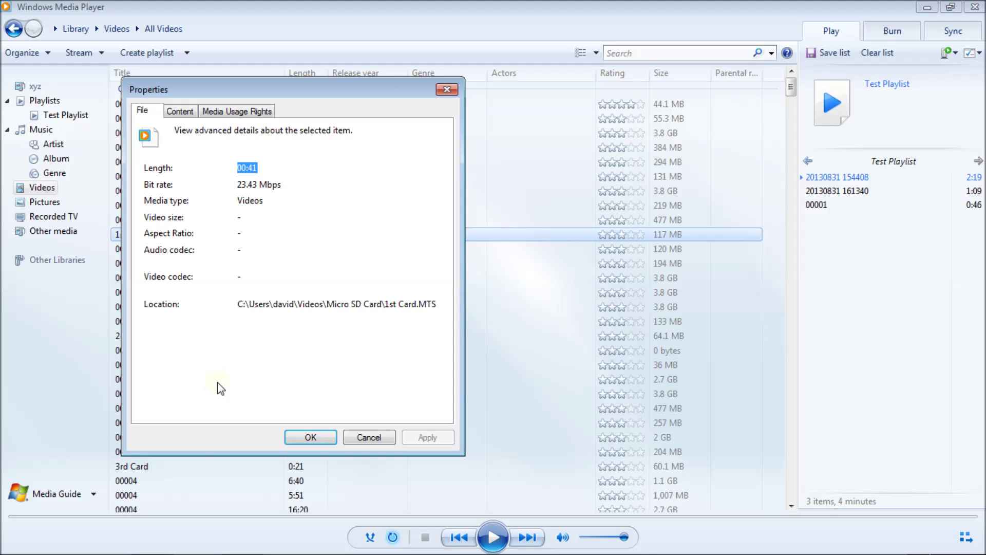
left_click(368, 437)
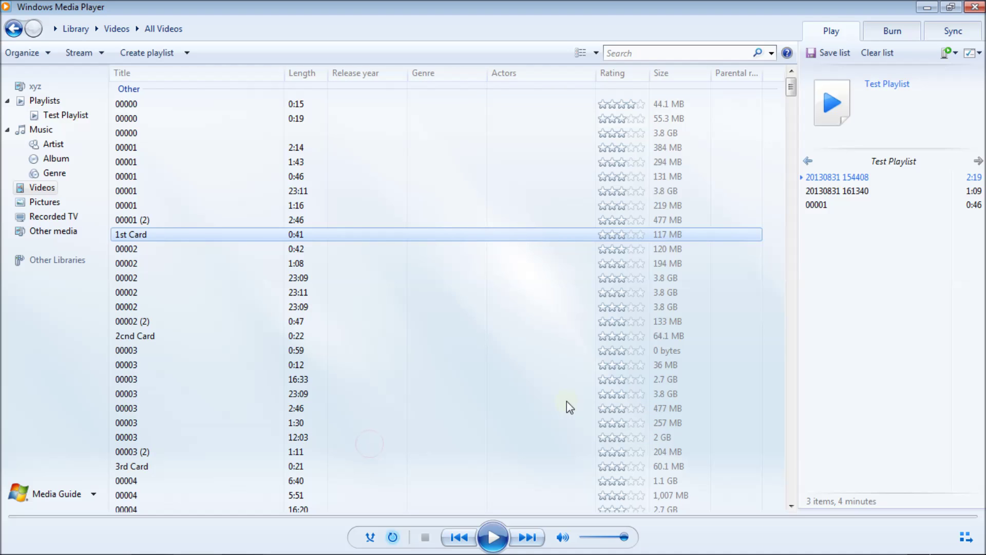
left_click_drag(793, 98, 779, 351)
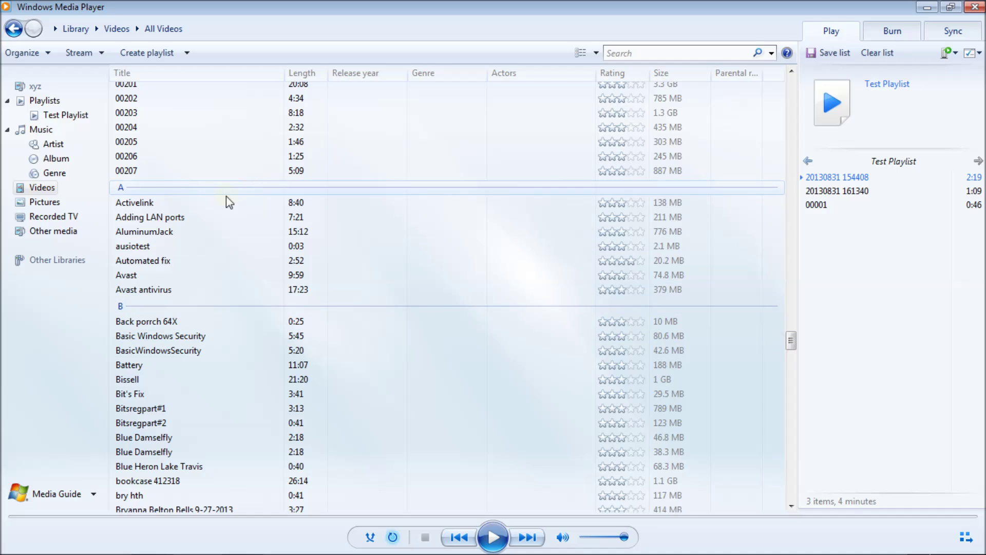
Check the Activelink video's properties, then add it to Test Playlist
left_click(148, 204)
right_click(148, 203)
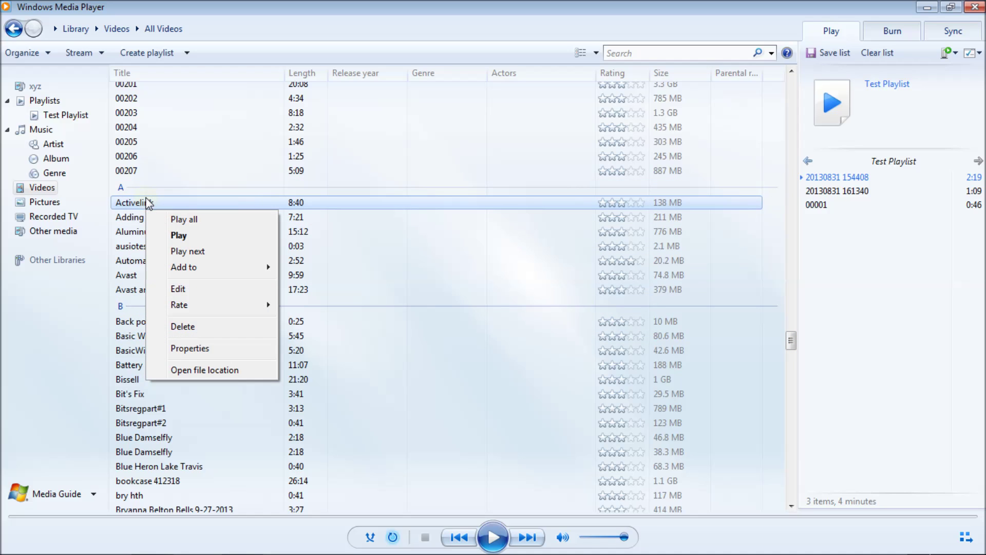
left_click(204, 348)
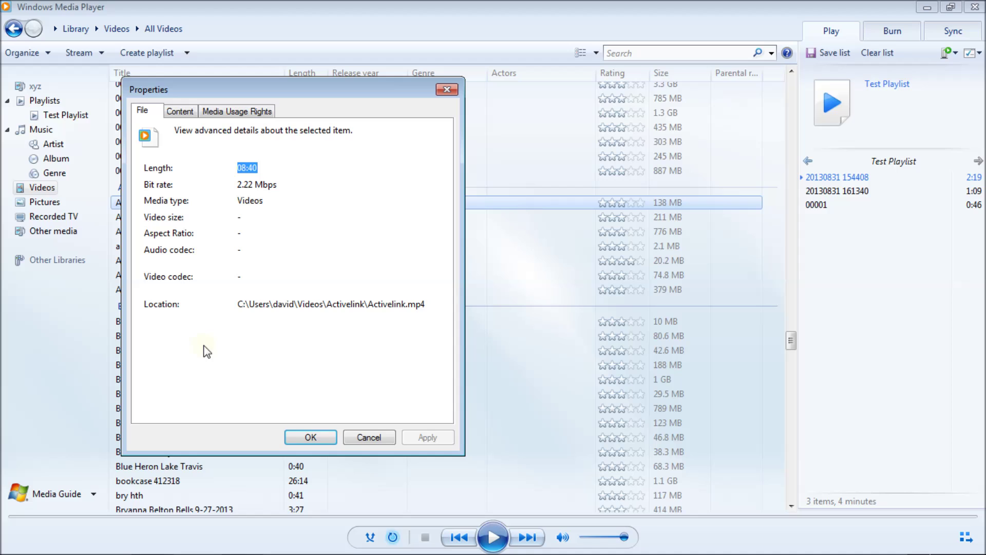
left_click(311, 437)
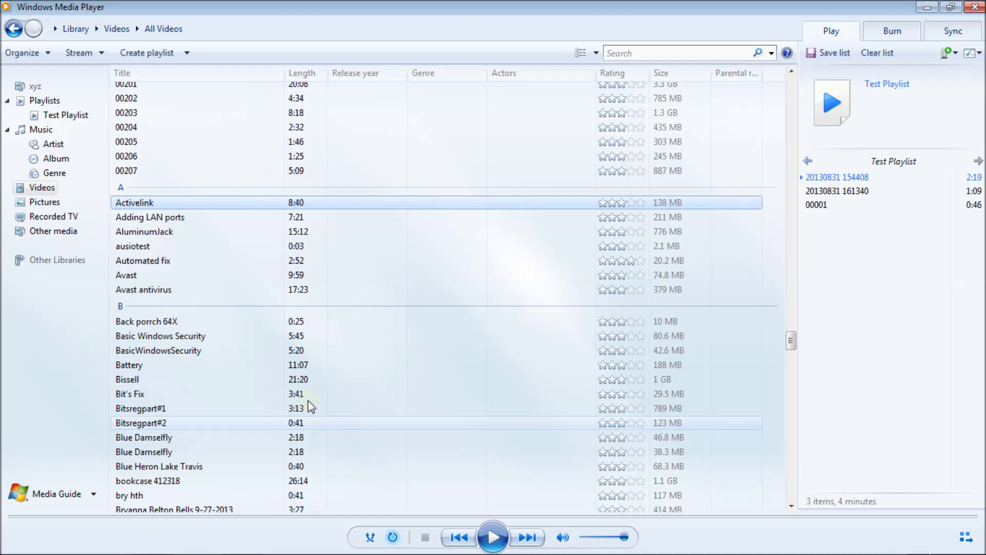
left_click_drag(165, 207, 851, 280)
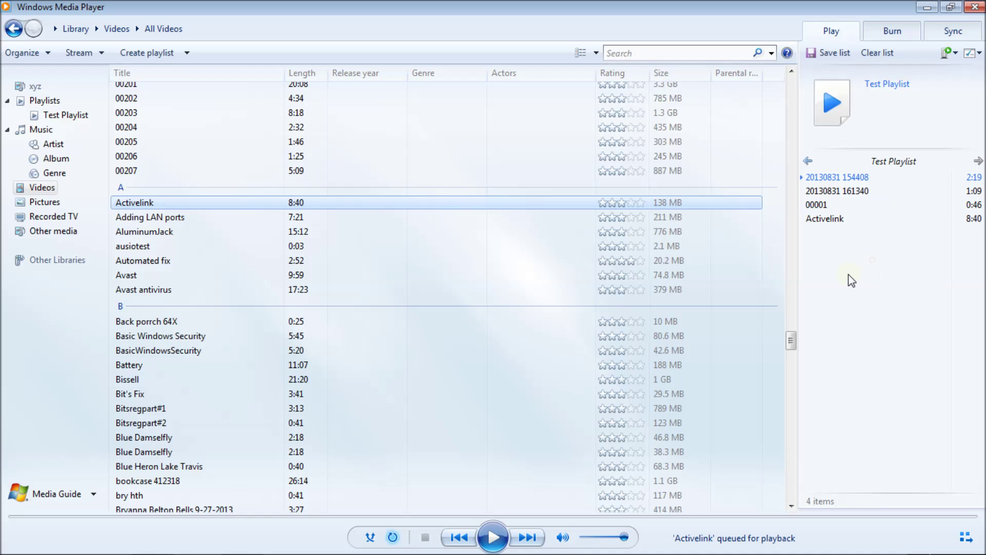
Check the AluminumJack video's properties, then add it below Activelink in Test Playlist
left_click(142, 232)
right_click(143, 232)
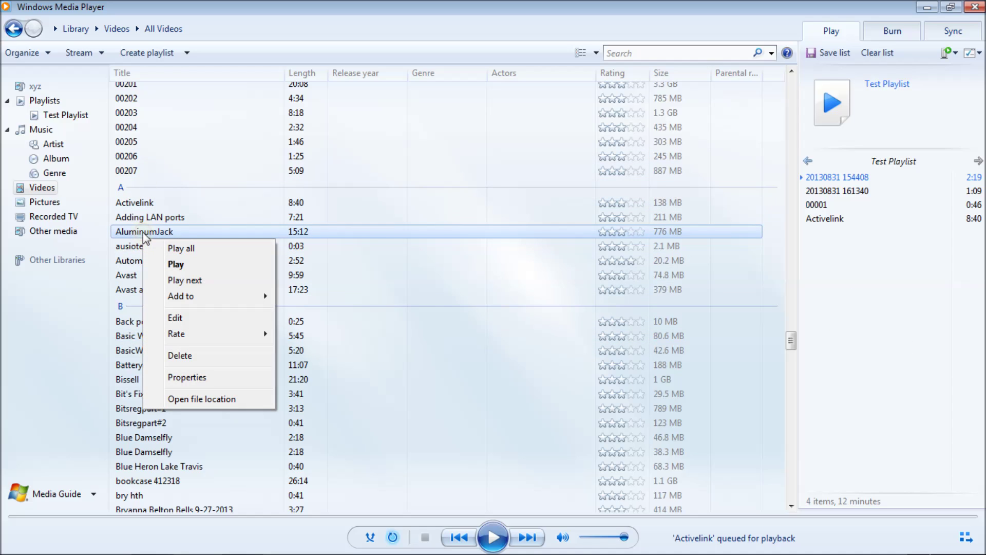
left_click(201, 380)
left_click(310, 436)
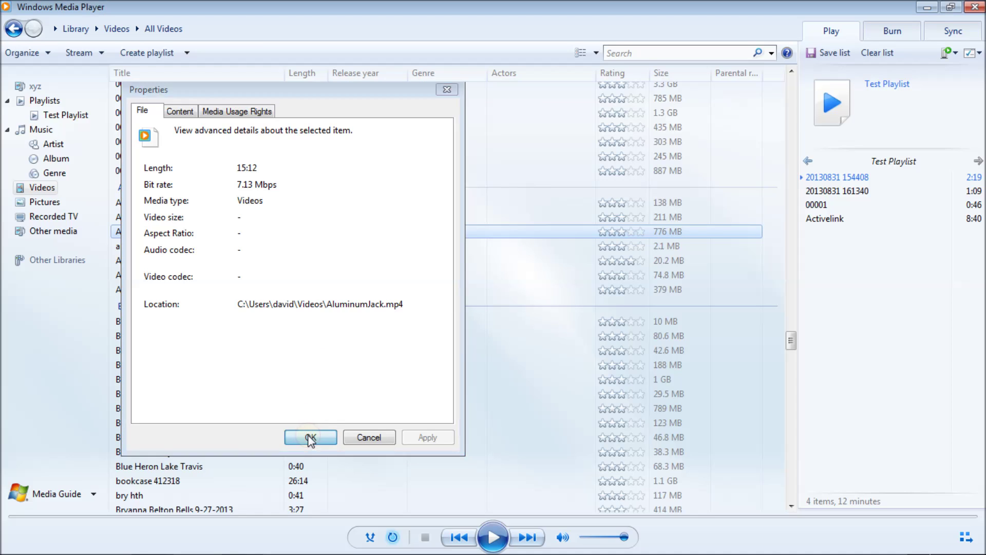
left_click_drag(169, 232, 876, 303)
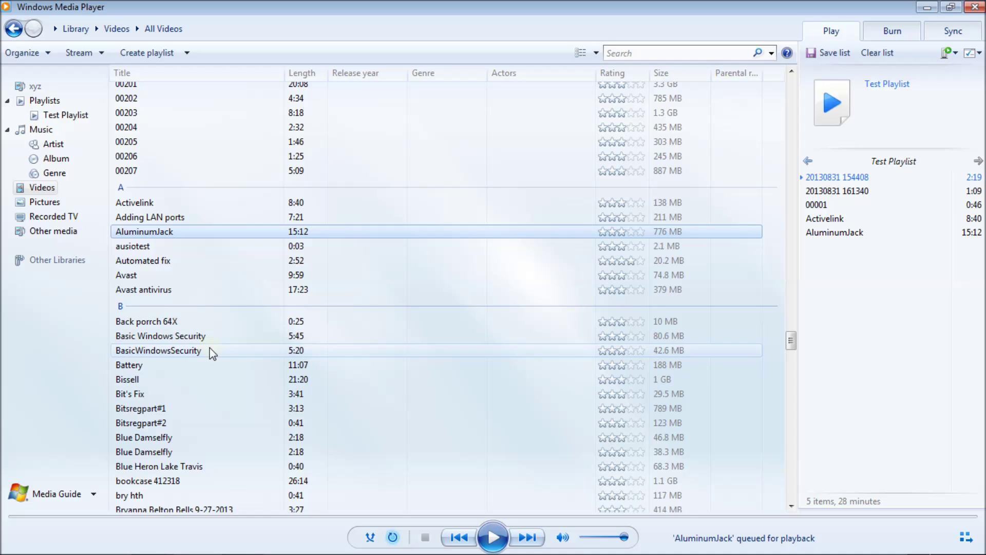
Check the Back porch 64X video's properties, then add it to the end of Test Playlist
left_click(150, 322)
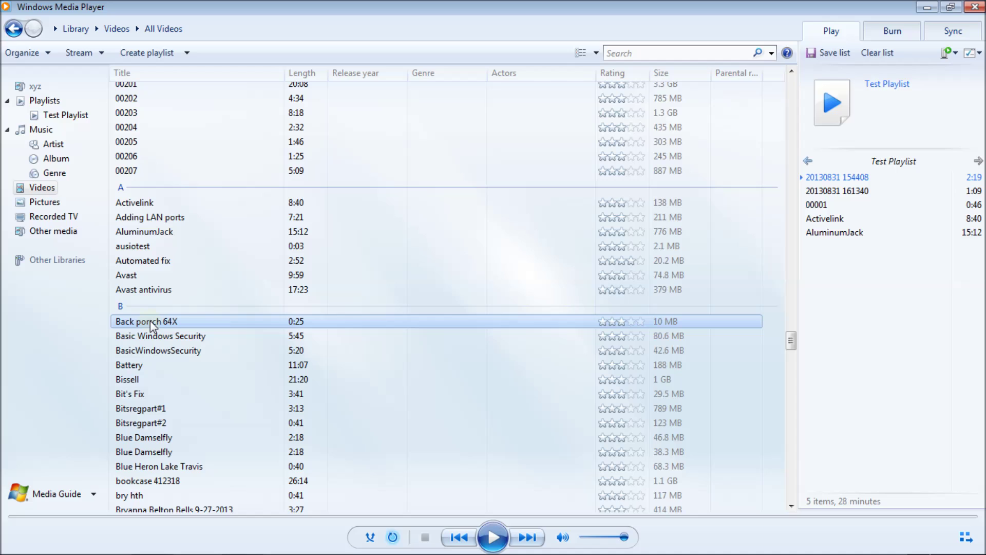
right_click(150, 321)
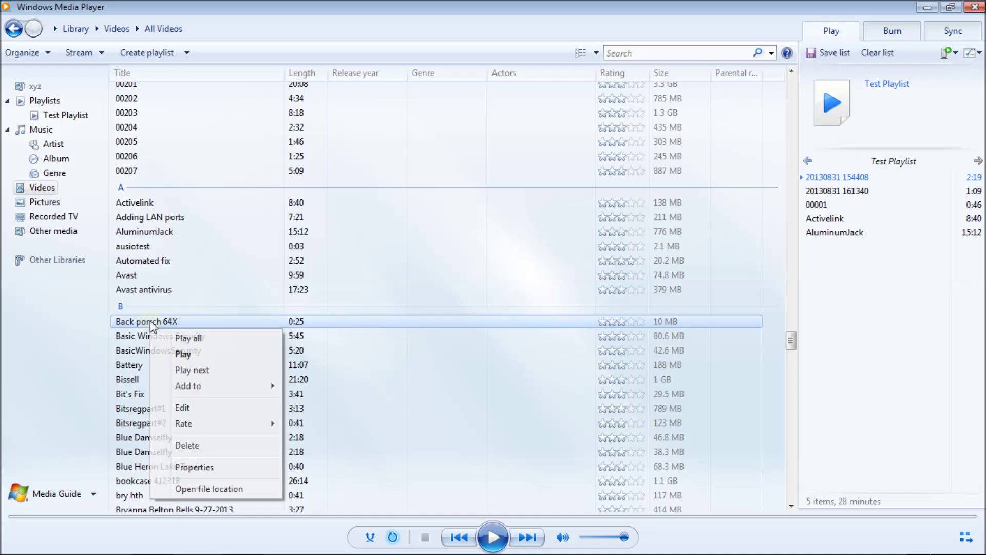
left_click(190, 467)
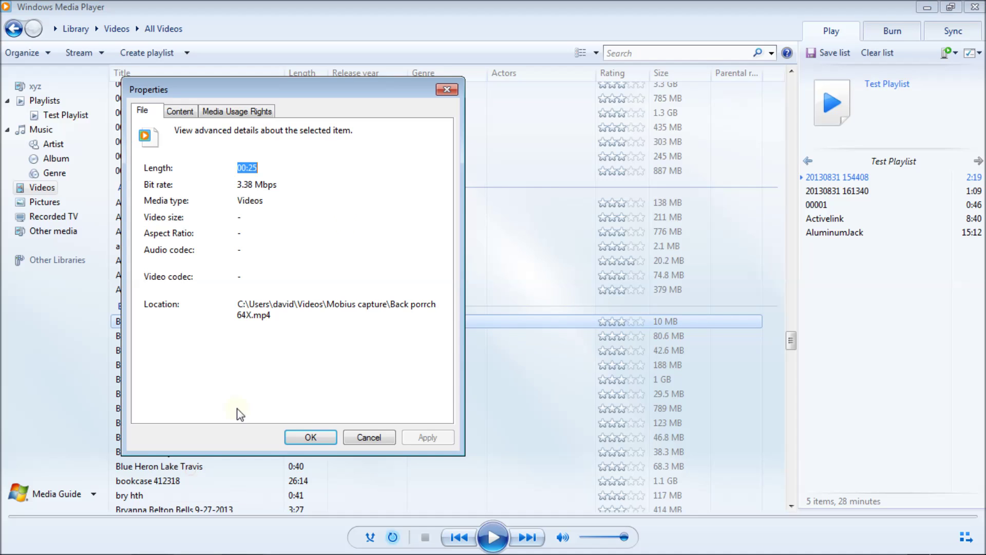
left_click(310, 437)
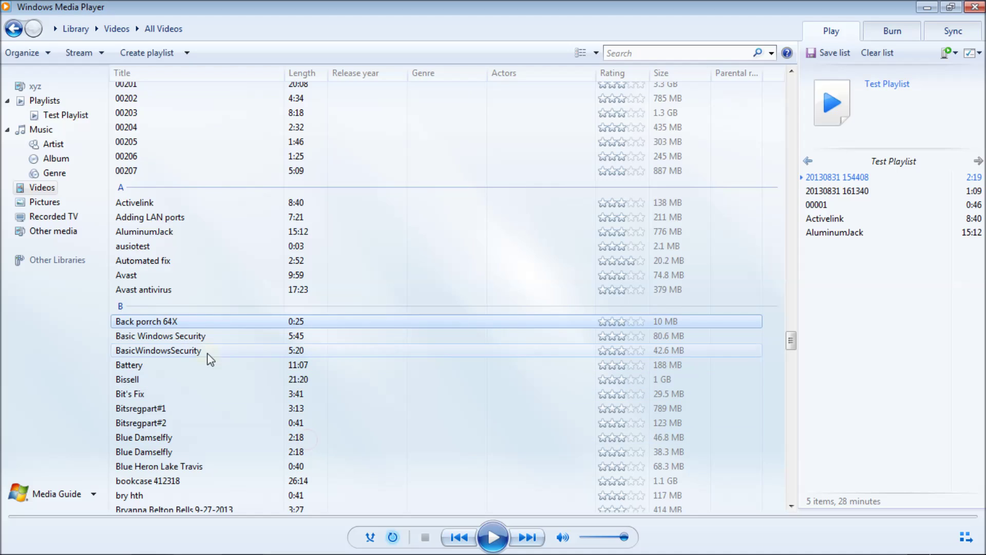
left_click_drag(264, 322, 856, 311)
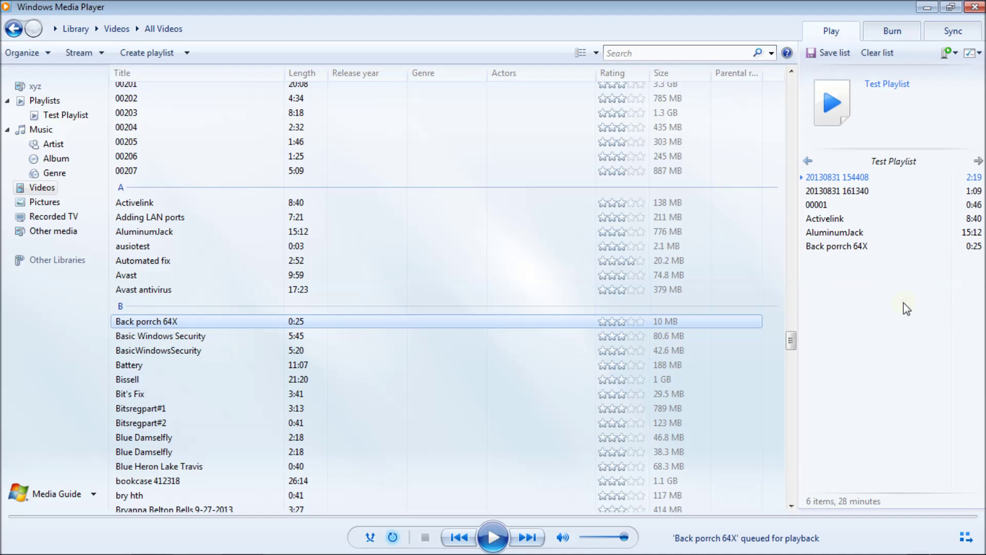
left_click(791, 71)
left_click(791, 71)
left_click(791, 72)
left_click(791, 72)
left_click(791, 71)
left_click(791, 71)
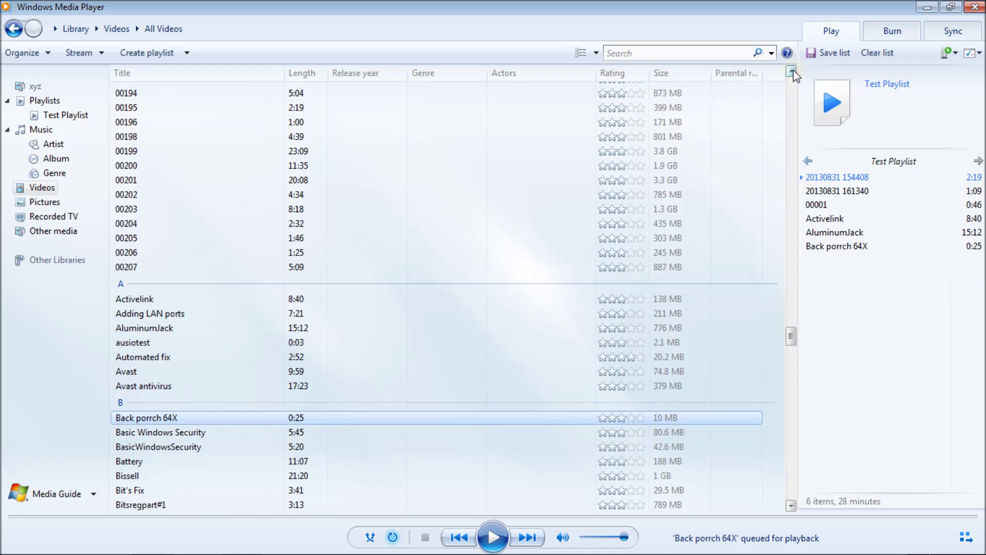
Add the Hella BulbH7, Roku 3500R#5_ and Activelink pictures to Test Playlist and save it
left_click(32, 205)
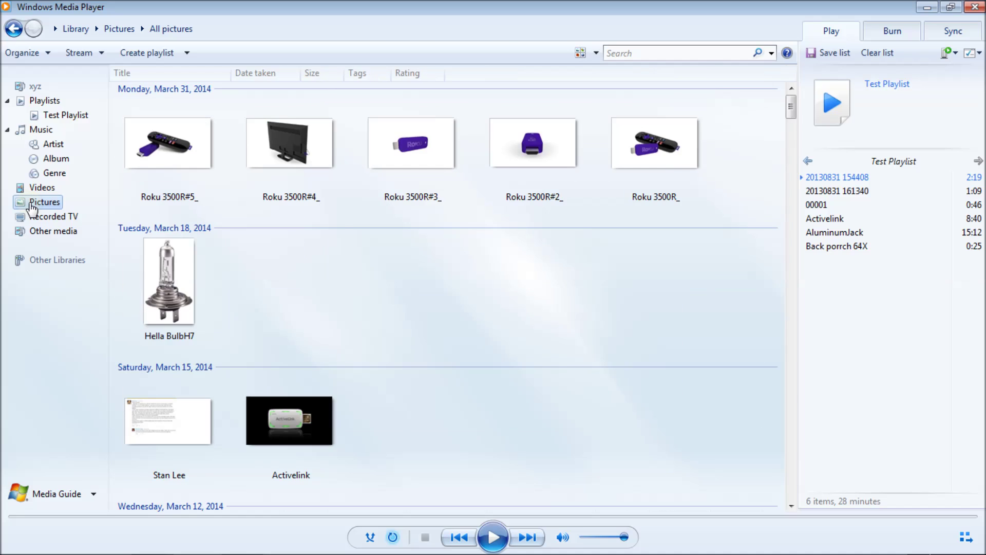
left_click_drag(169, 287, 826, 312)
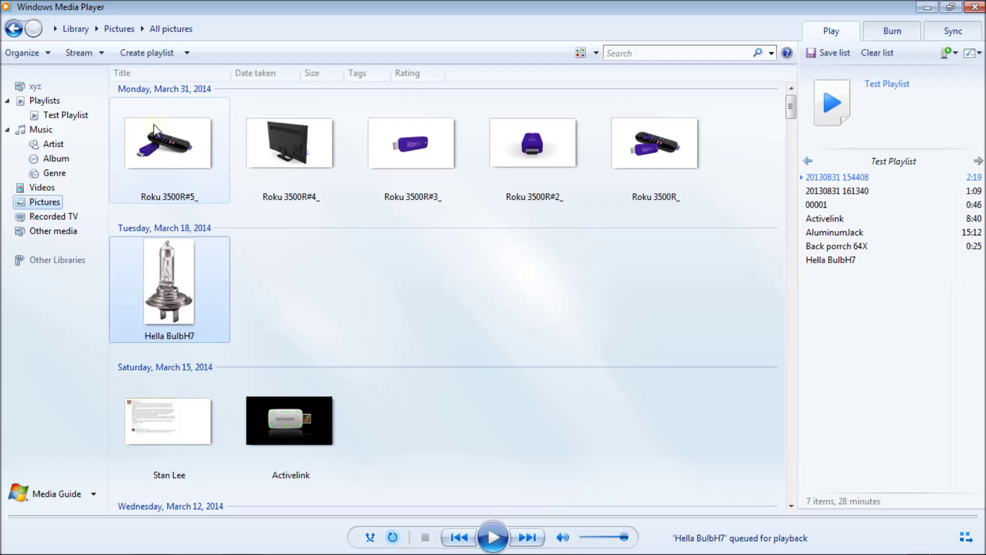
left_click_drag(153, 124, 879, 378)
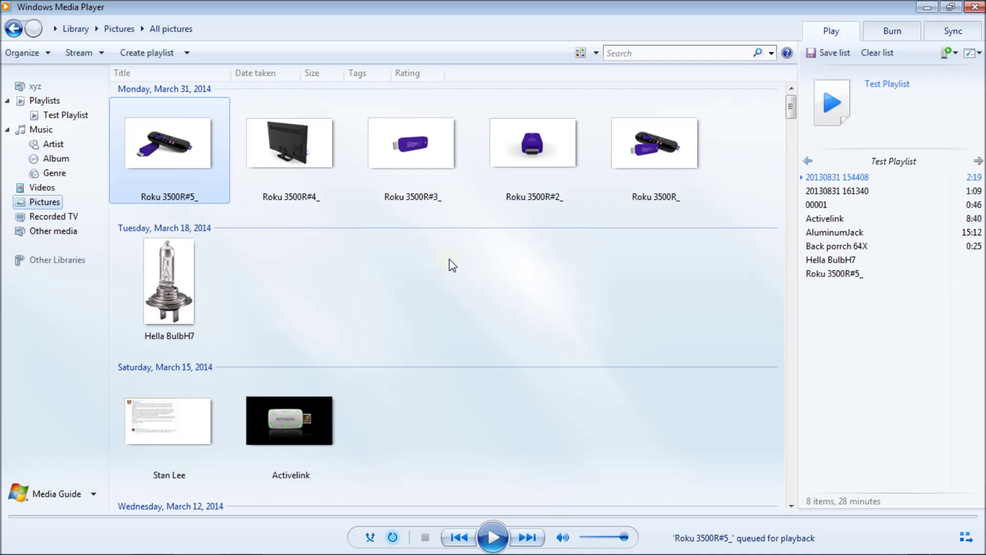
left_click_drag(339, 400, 901, 388)
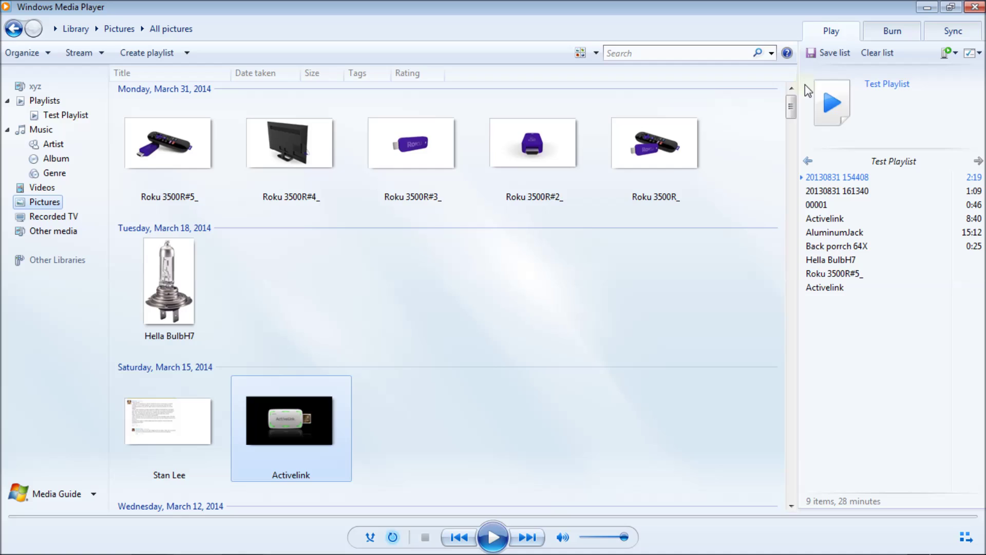
left_click(827, 52)
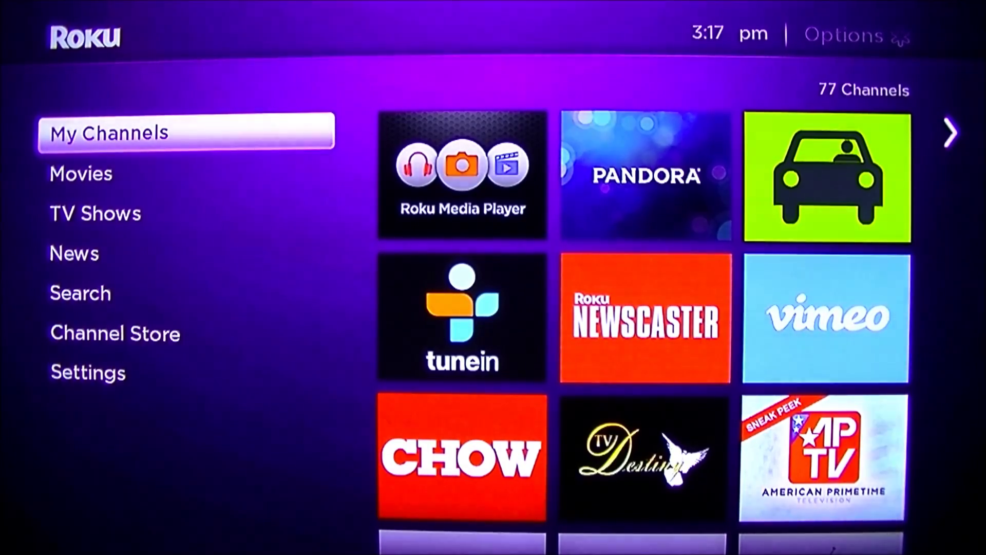
Move right into the Roku channel grid, landing on Roku Media Player
key("Right")
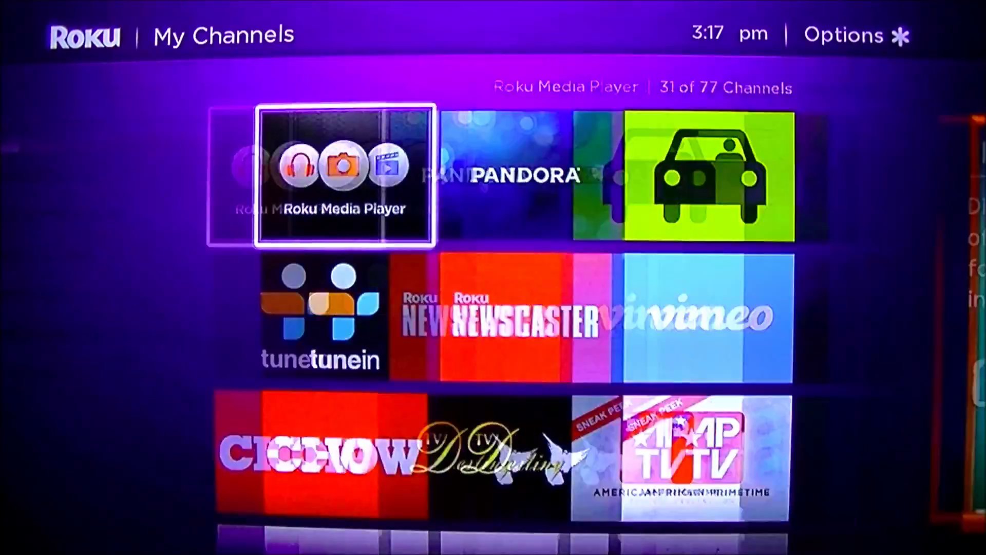